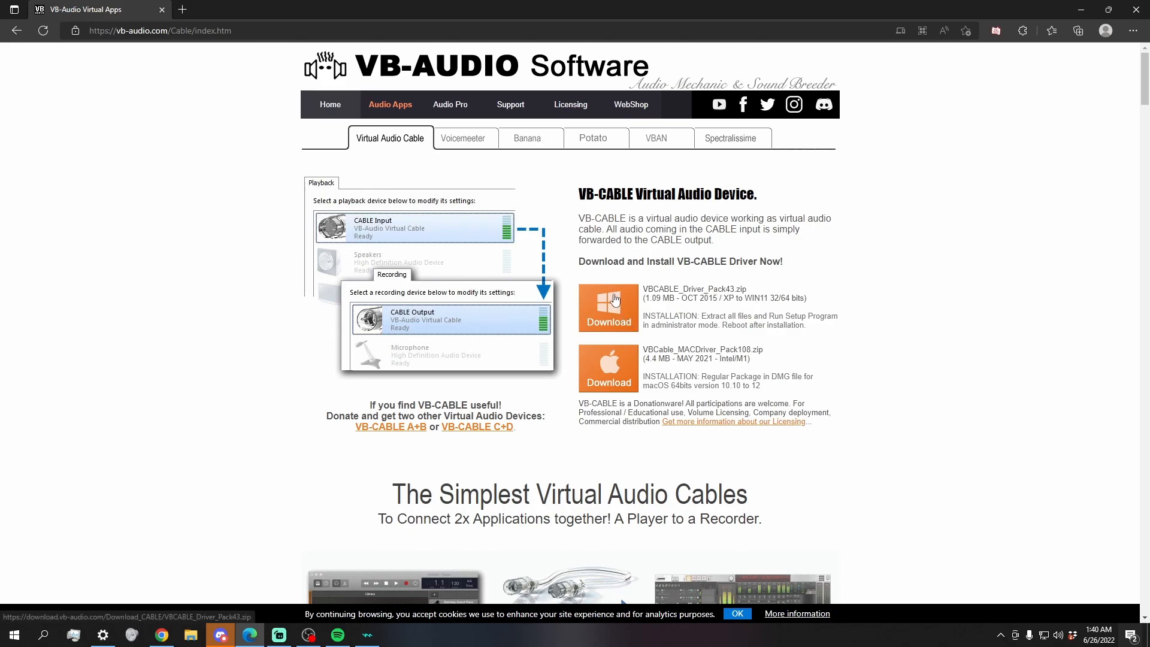
# Step: Download the Windows VB-CABLE driver package and extract VBCABLE_Driver_Pack43.zip to E:\Downloads\VBCABLE_Driver_Pack43
pyautogui.click(614, 299)
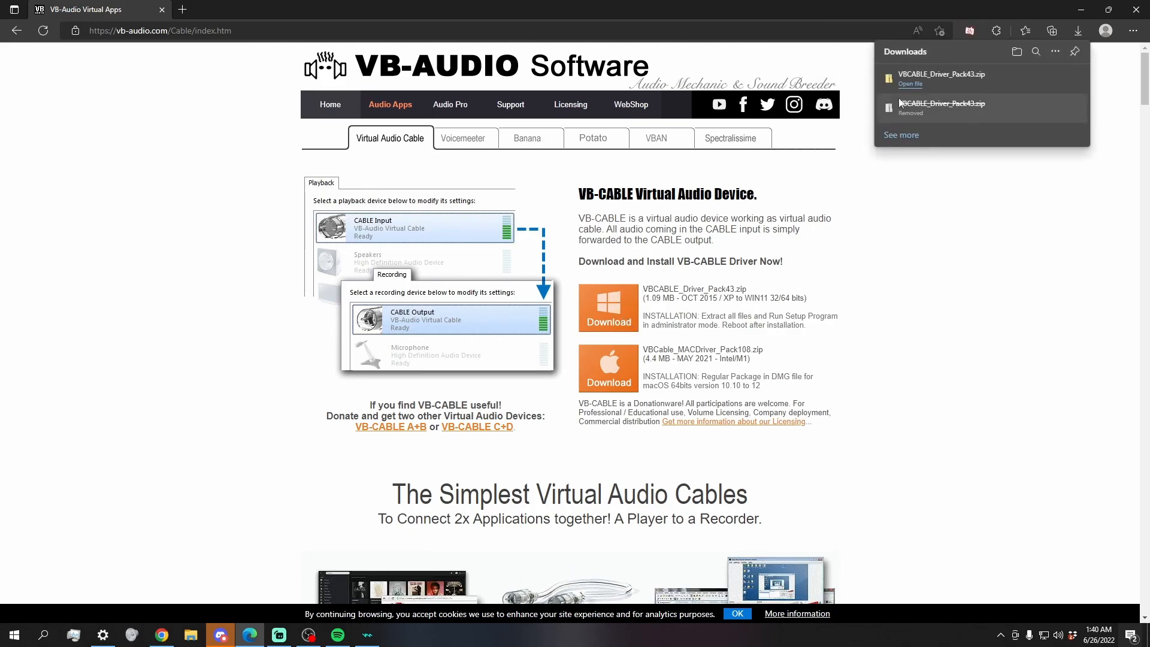
pyautogui.click(904, 85)
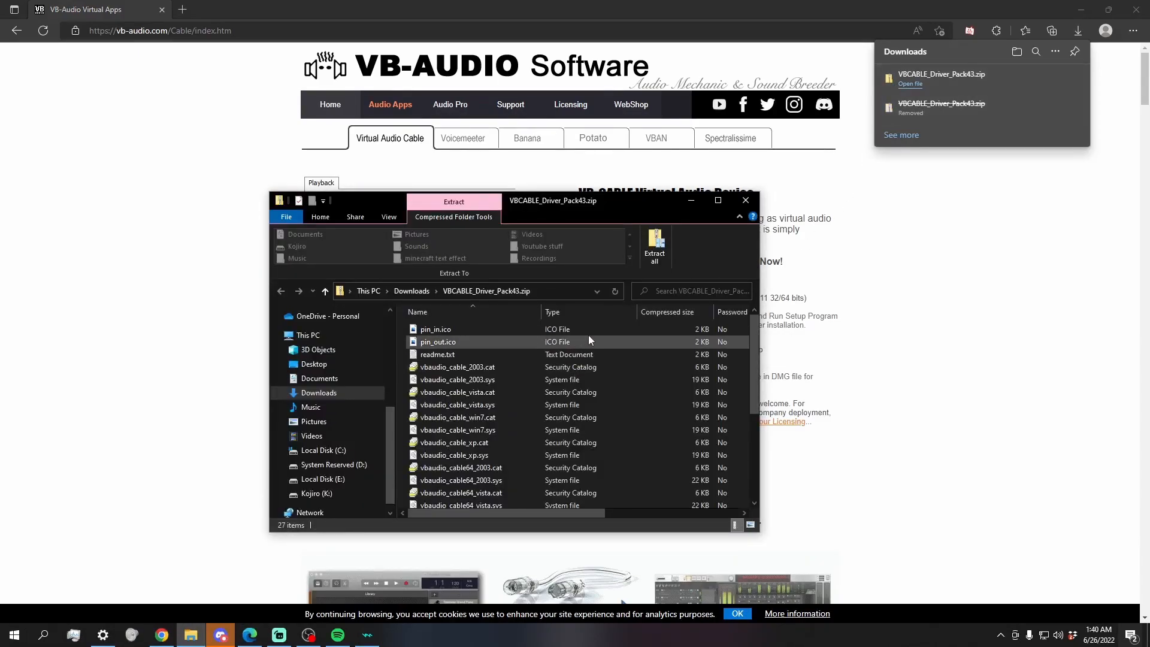
pyautogui.scroll(-4, 461, 468)
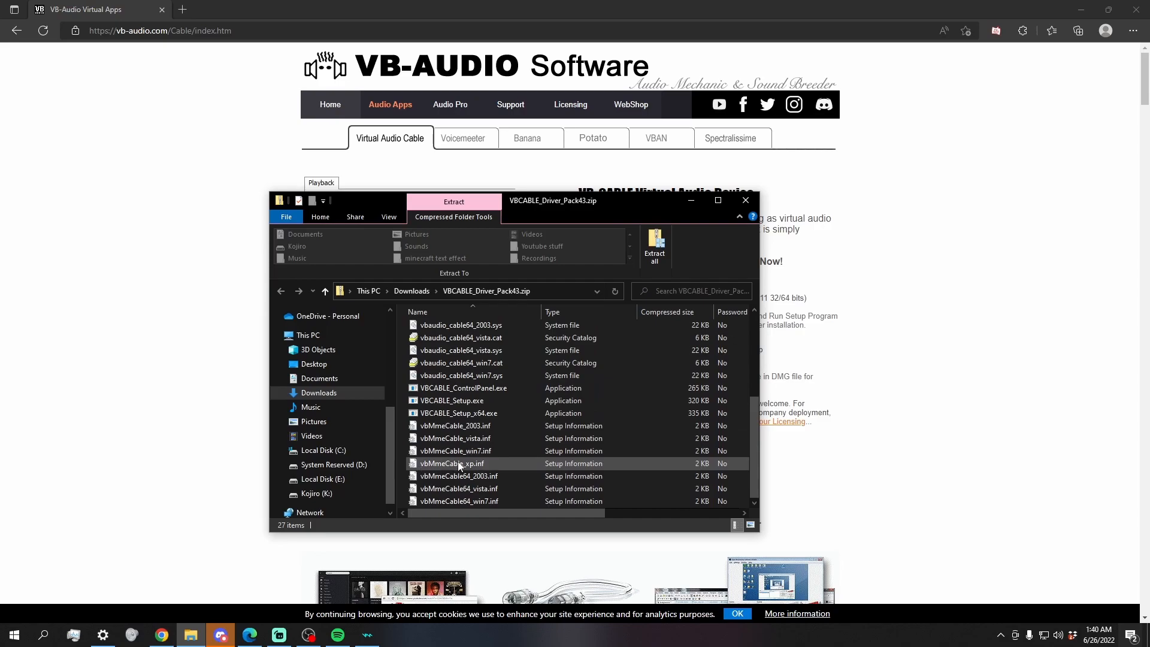
pyautogui.scroll(4, 459, 466)
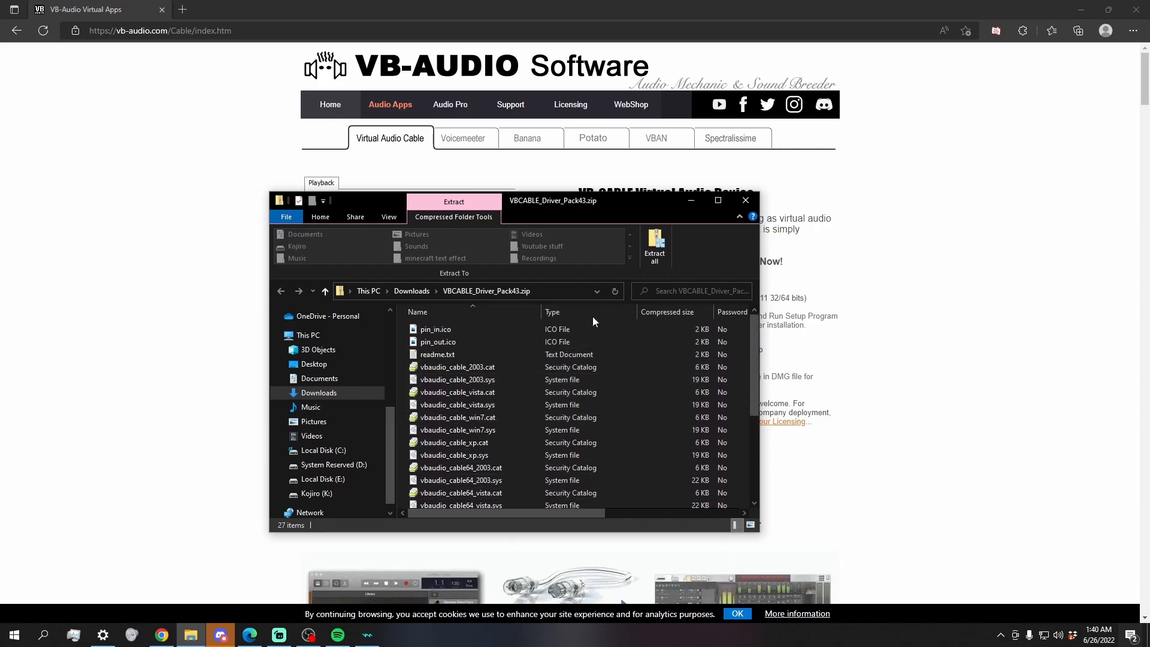
pyautogui.click(661, 261)
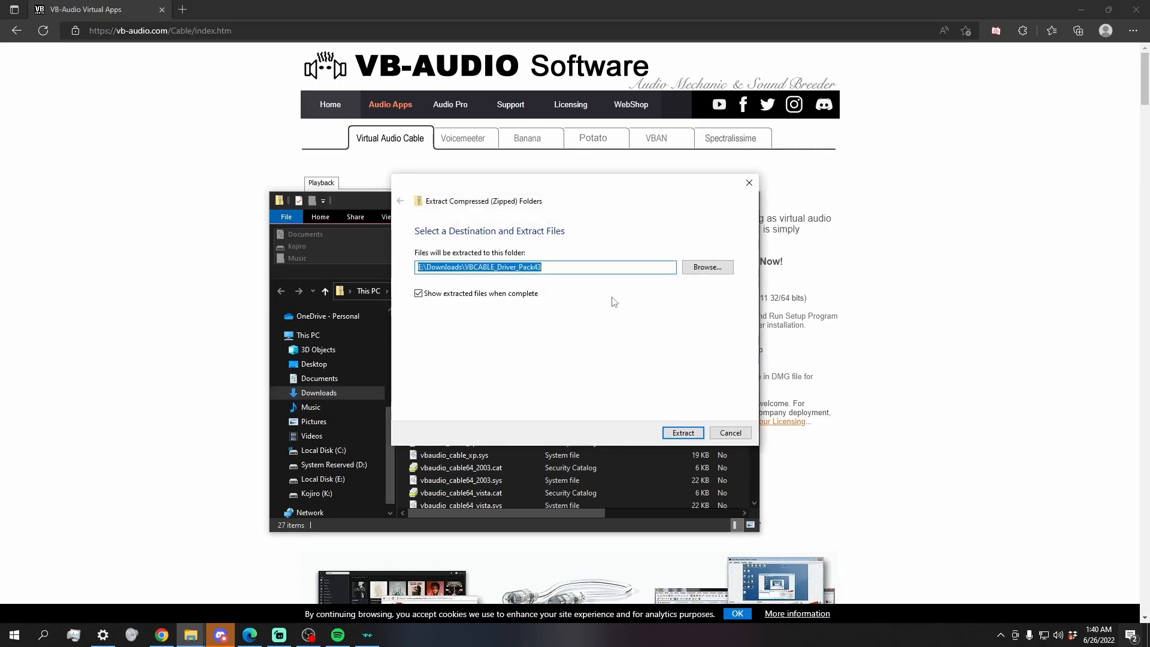
pyautogui.click(681, 431)
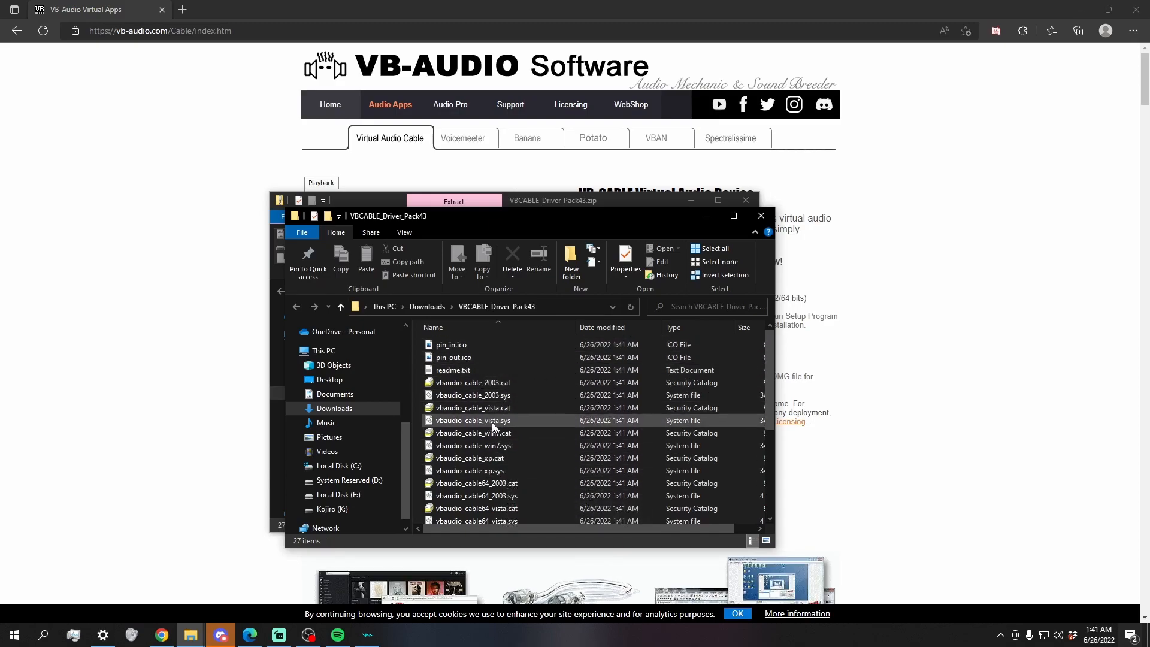
# Step: Run VBCABLE_Setup_x64.exe from the extracted folder as administrator
pyautogui.scroll(-4, 491, 443)
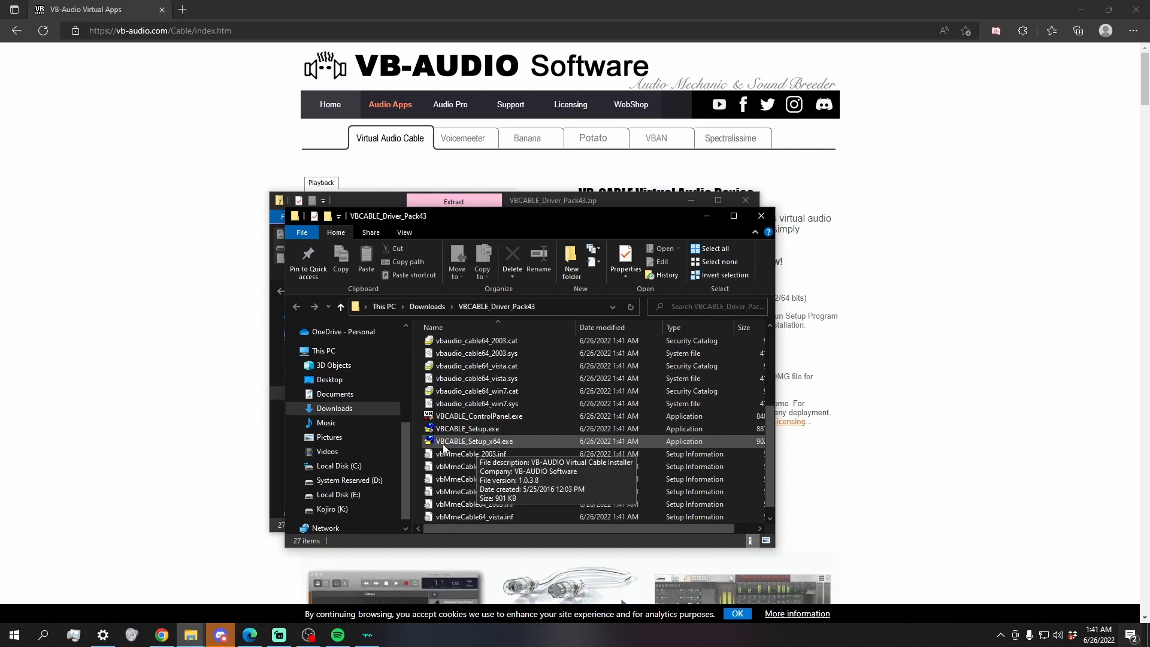
pyautogui.click(473, 446)
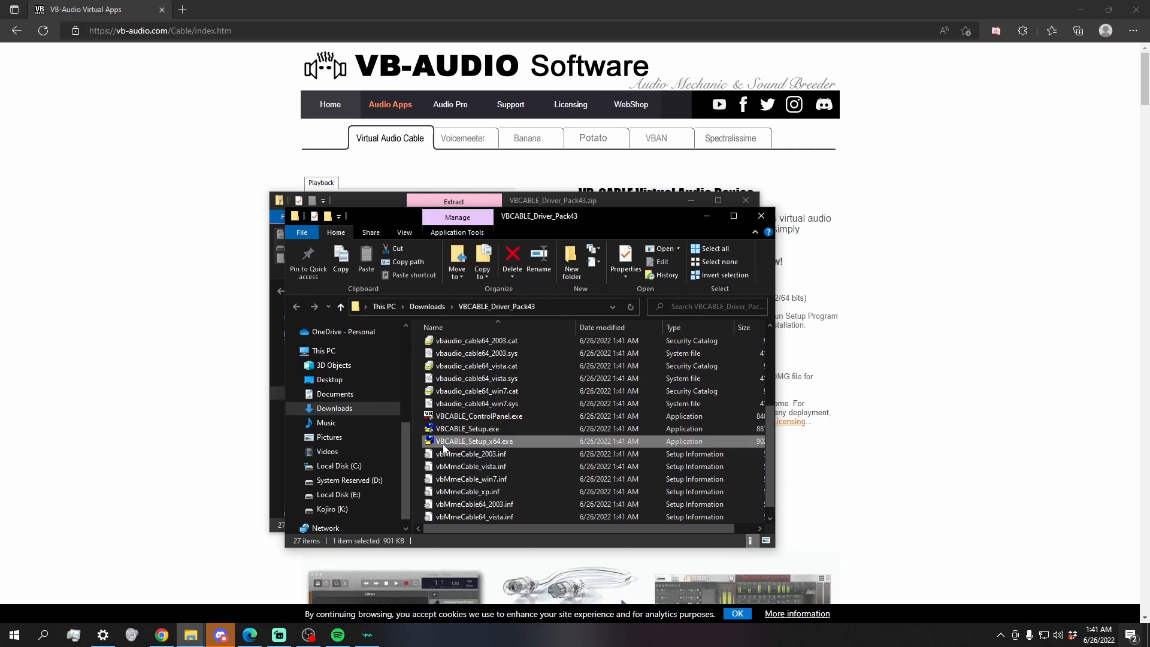
pyautogui.rightClick(478, 444)
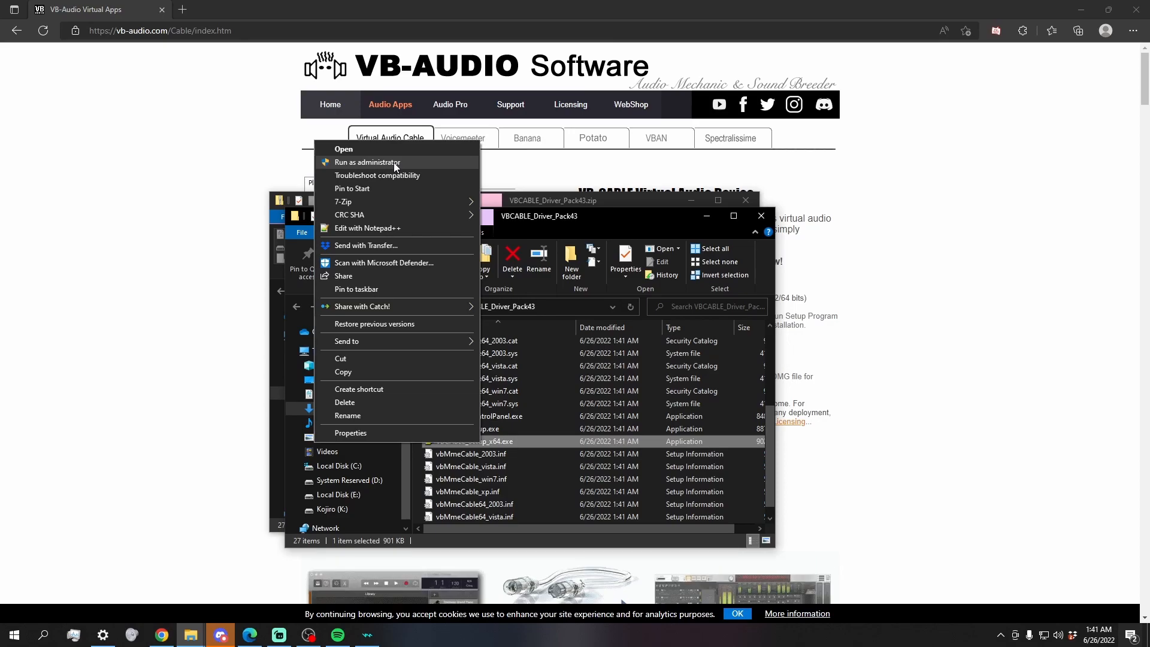
pyautogui.click(394, 163)
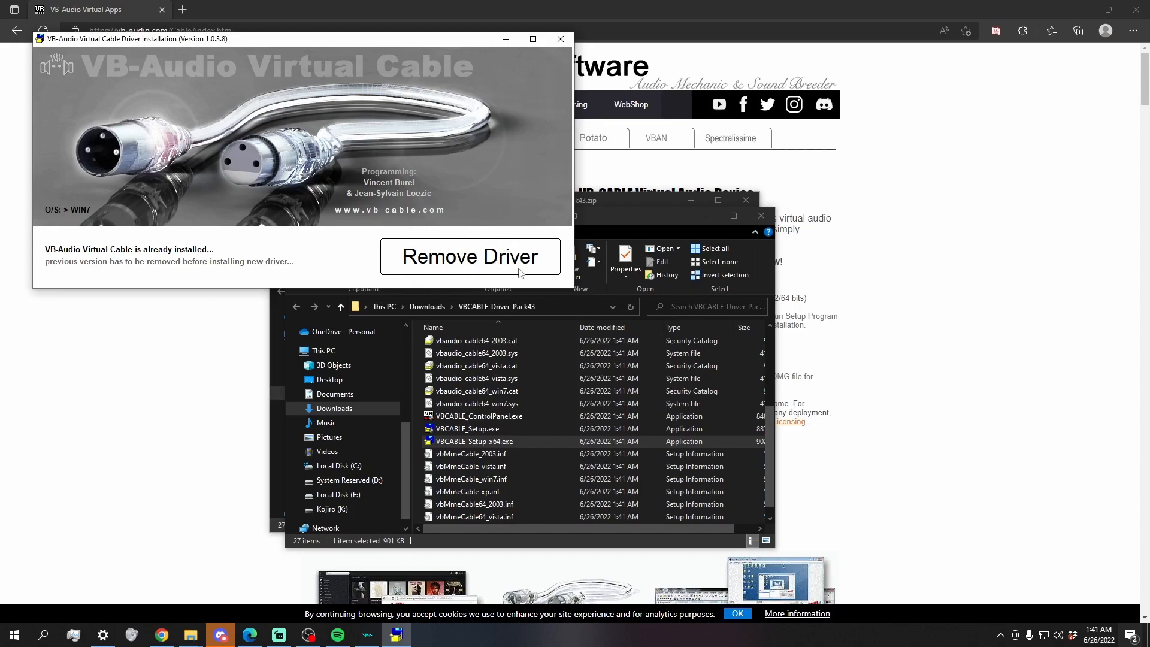
# Step: Close the VB-Audio driver installer without removing the driver, and close both driver package folder windows
pyautogui.click(560, 39)
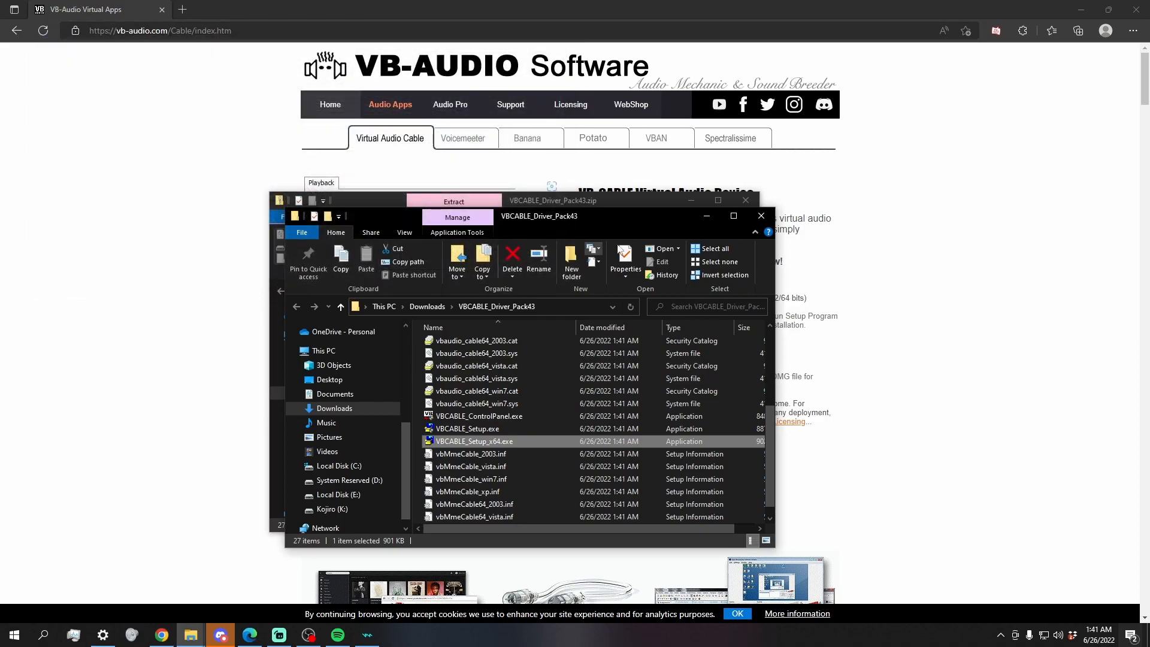
pyautogui.click(761, 215)
pyautogui.click(751, 200)
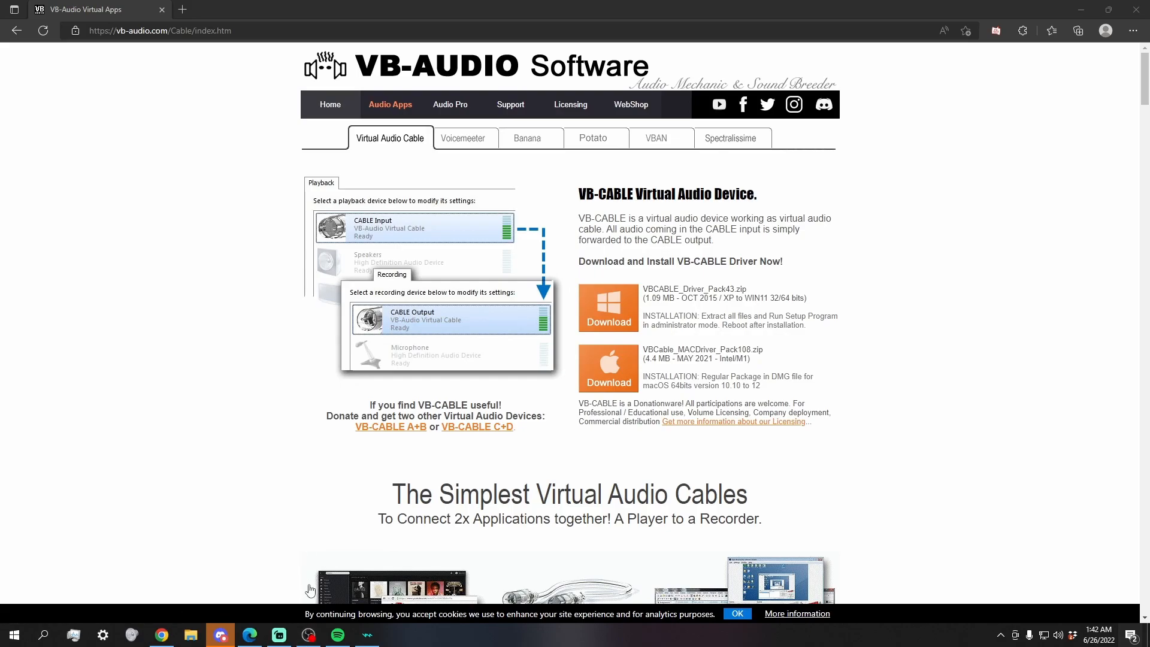
# Step: Switch to OBS and add a new Audio Output Capture source named Spotify to the scene
pyautogui.click(307, 634)
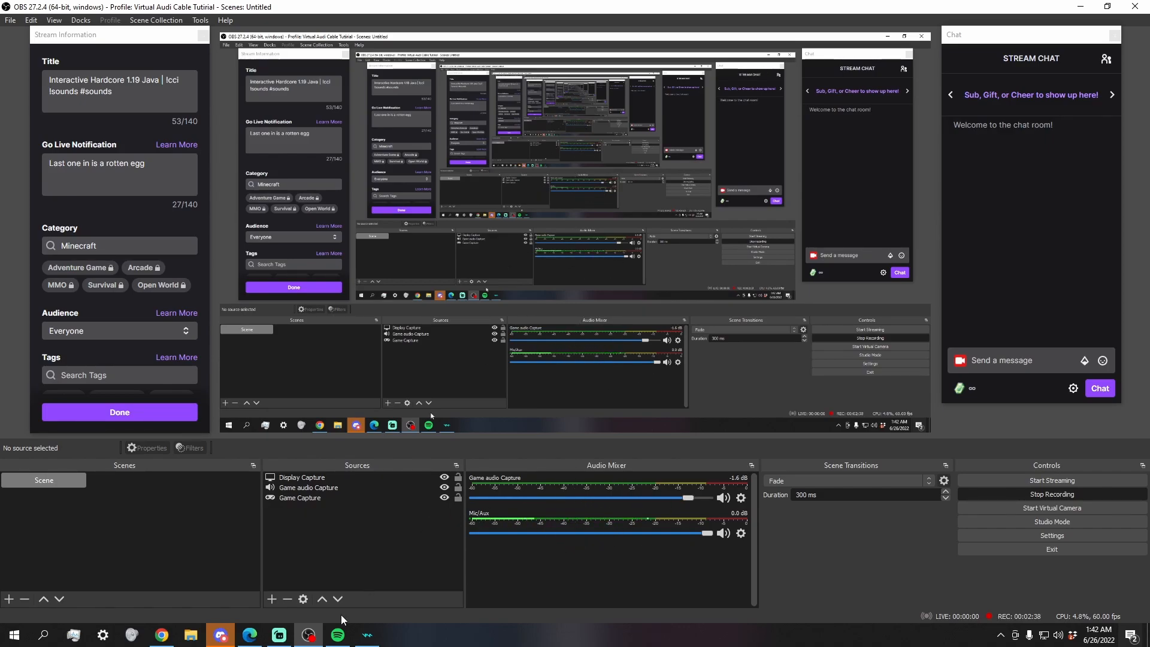
pyautogui.click(275, 604)
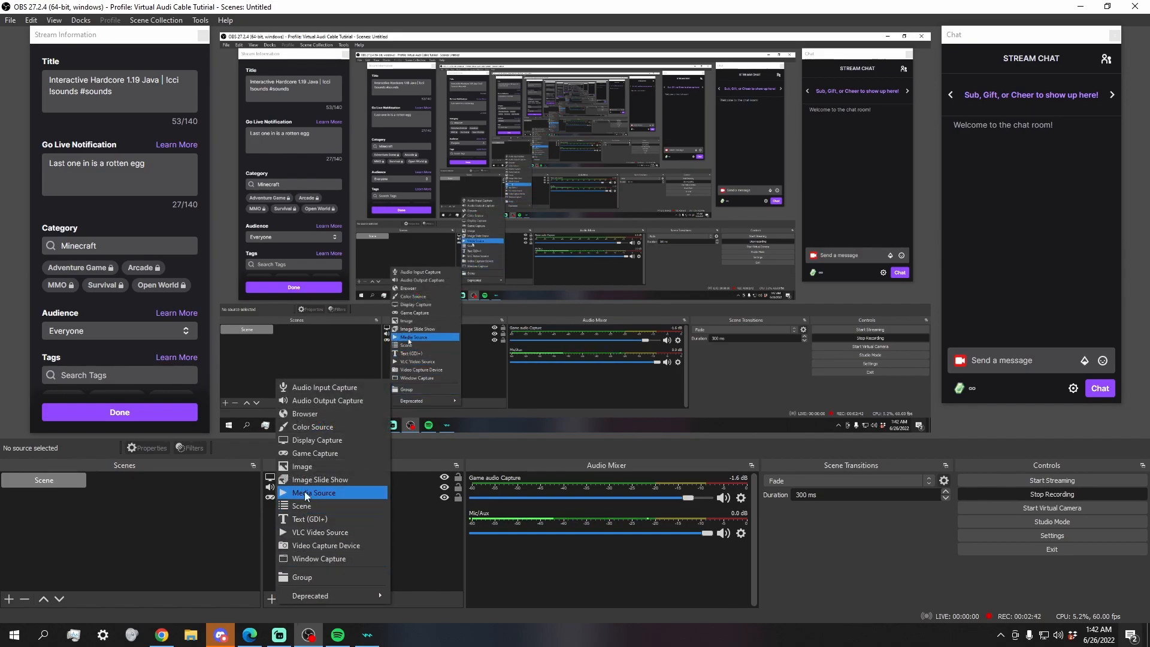
pyautogui.click(326, 401)
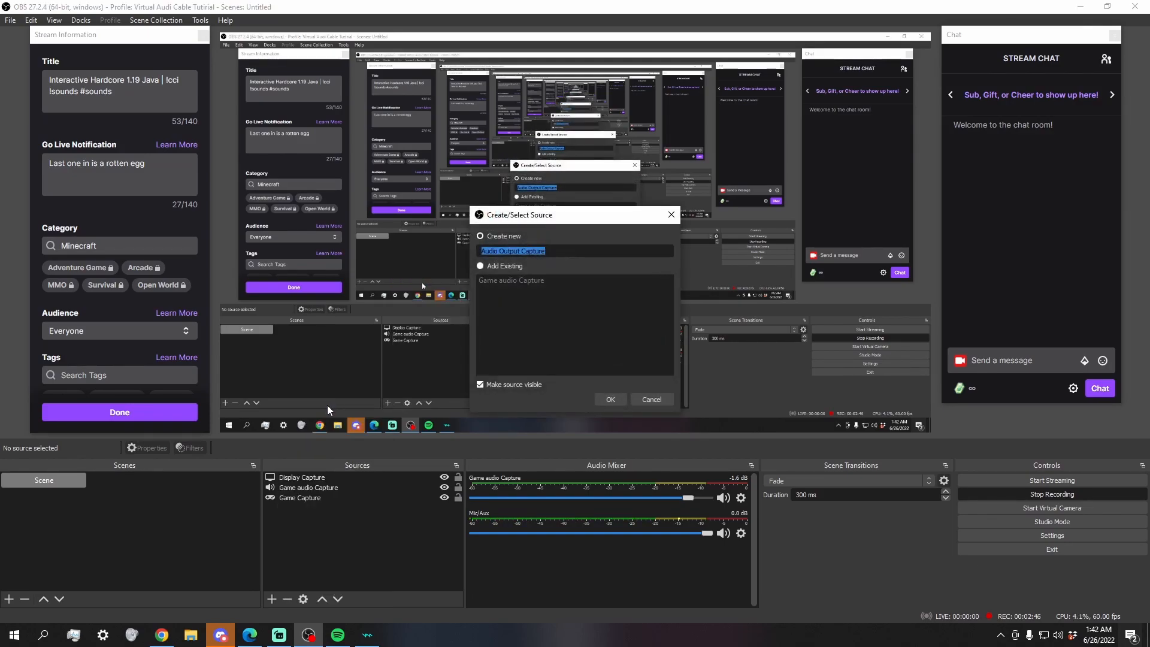
pyautogui.write('Spotify')
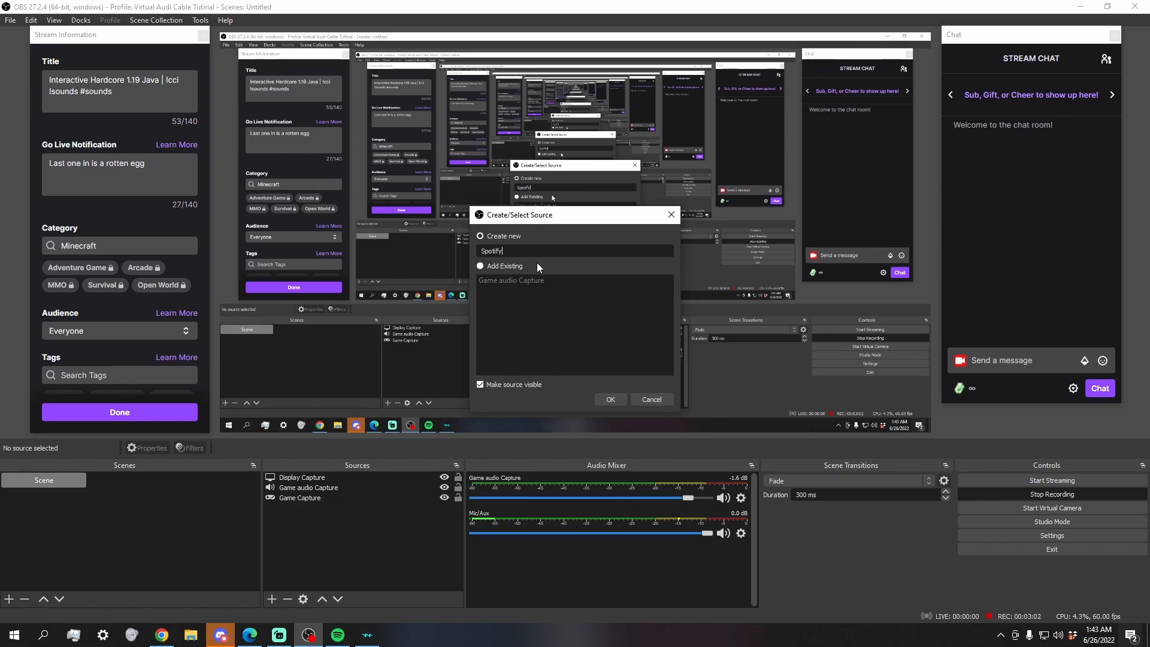
pyautogui.click(611, 400)
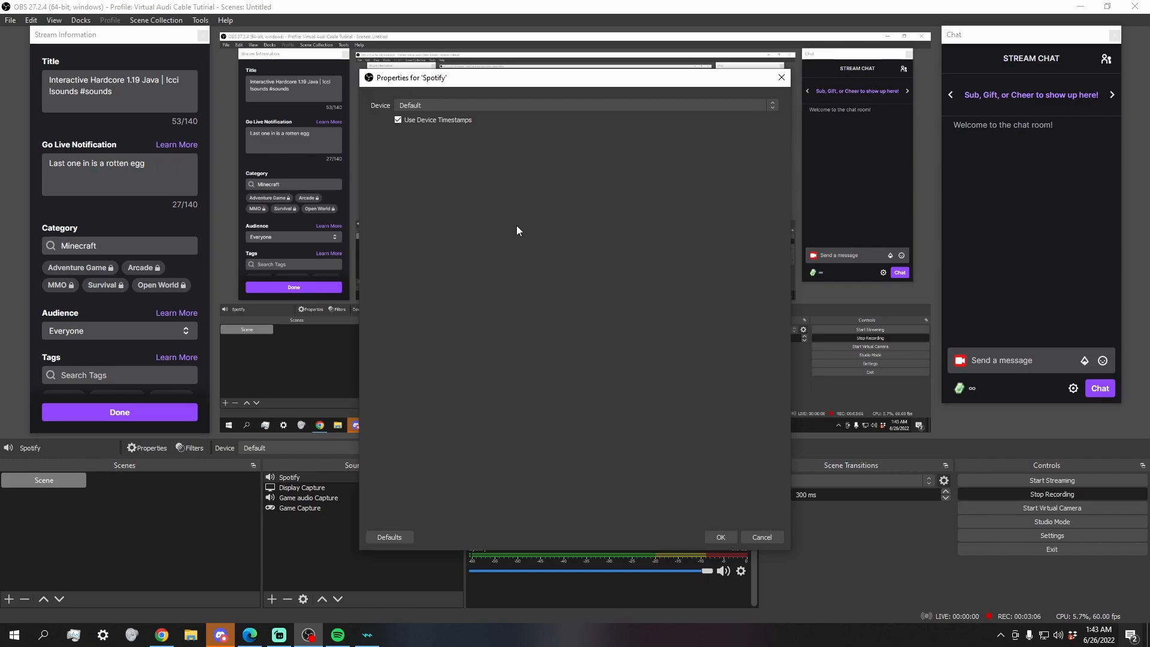
# Step: Set the Spotify source's device to Virtual Cable 5 (VB-Audio Virtual Cable)
pyautogui.click(527, 106)
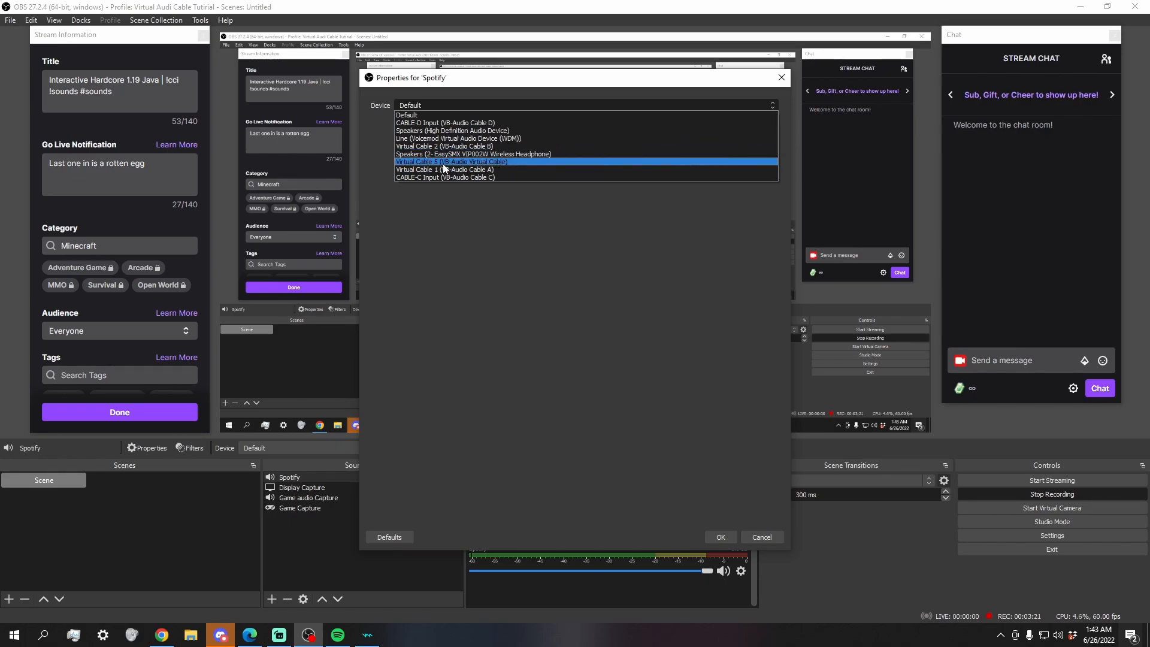
pyautogui.click(479, 162)
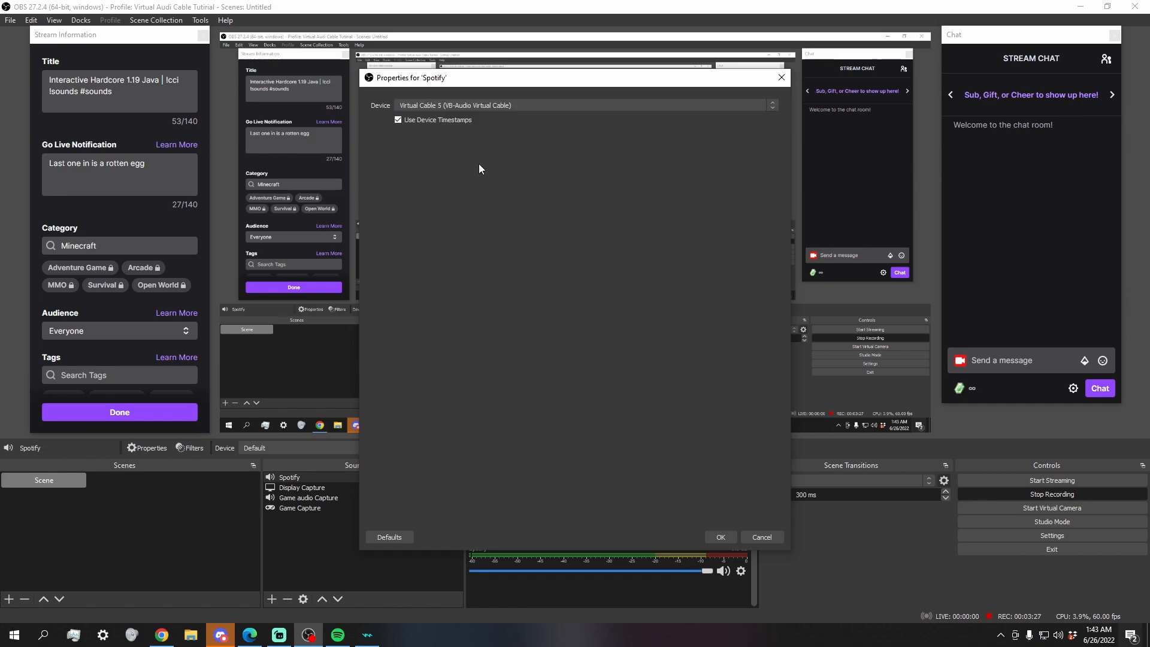
pyautogui.click(720, 537)
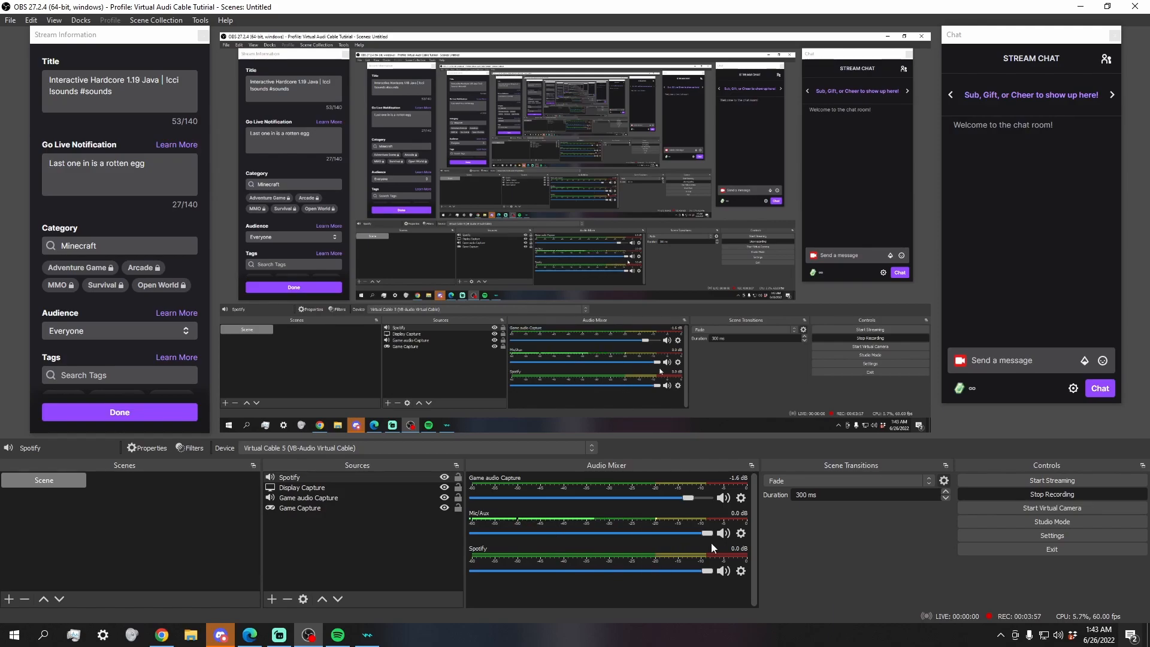
# Step: Check the audio track and Twitch VOD track assignments in the streaming output settings
pyautogui.click(1017, 533)
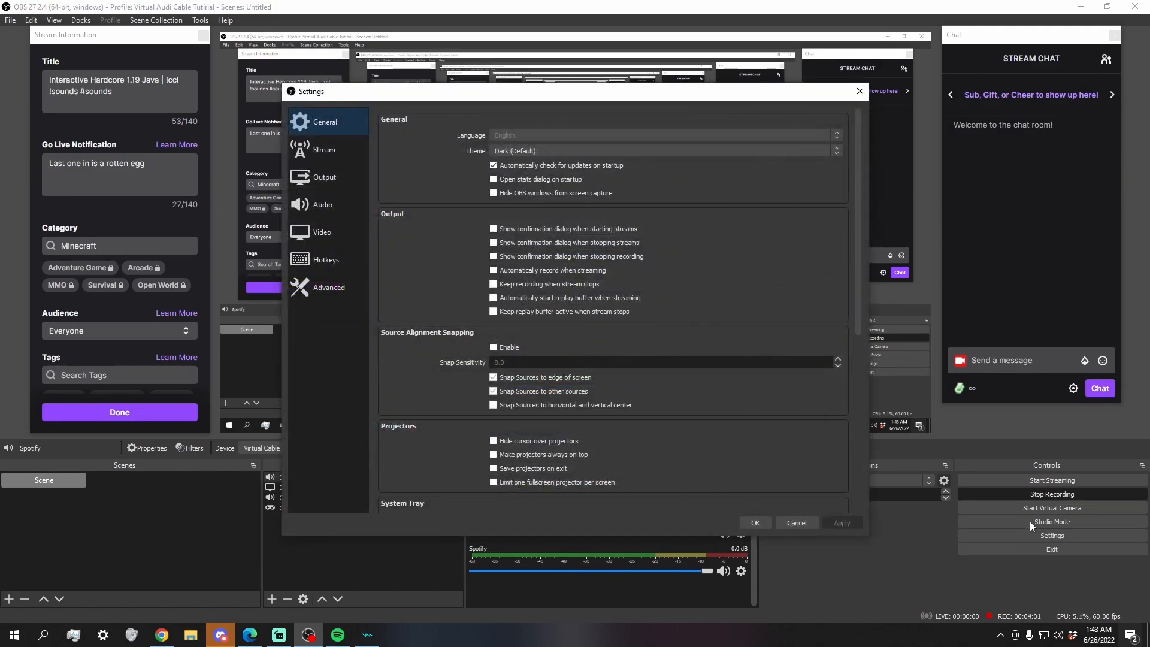
pyautogui.click(331, 175)
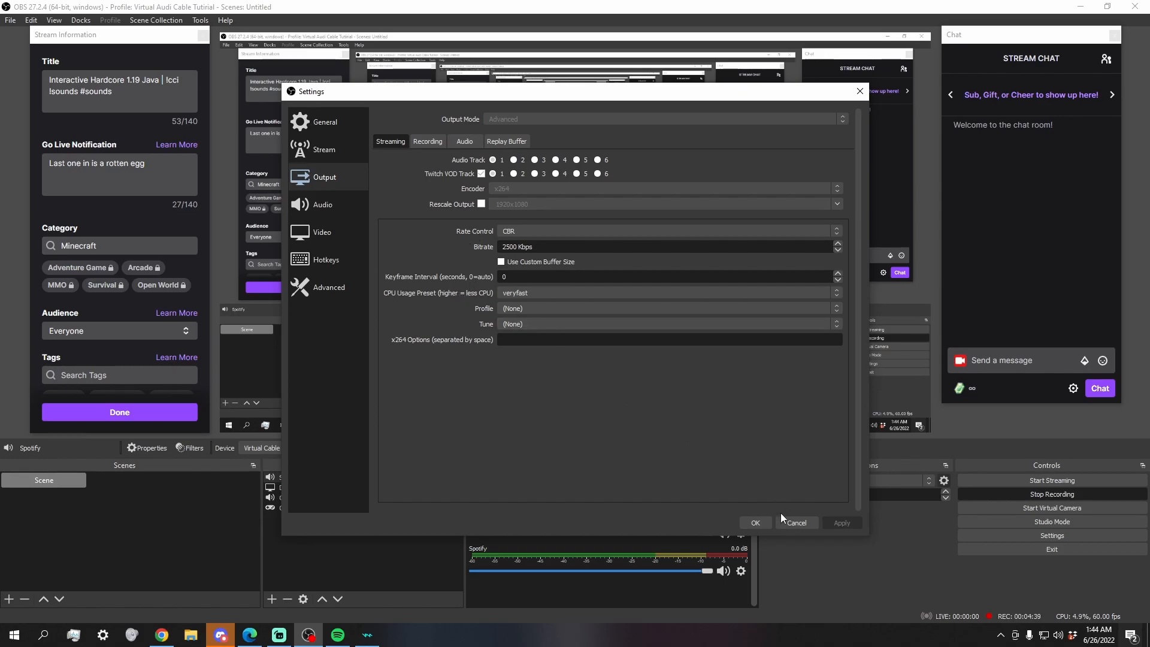
pyautogui.click(767, 523)
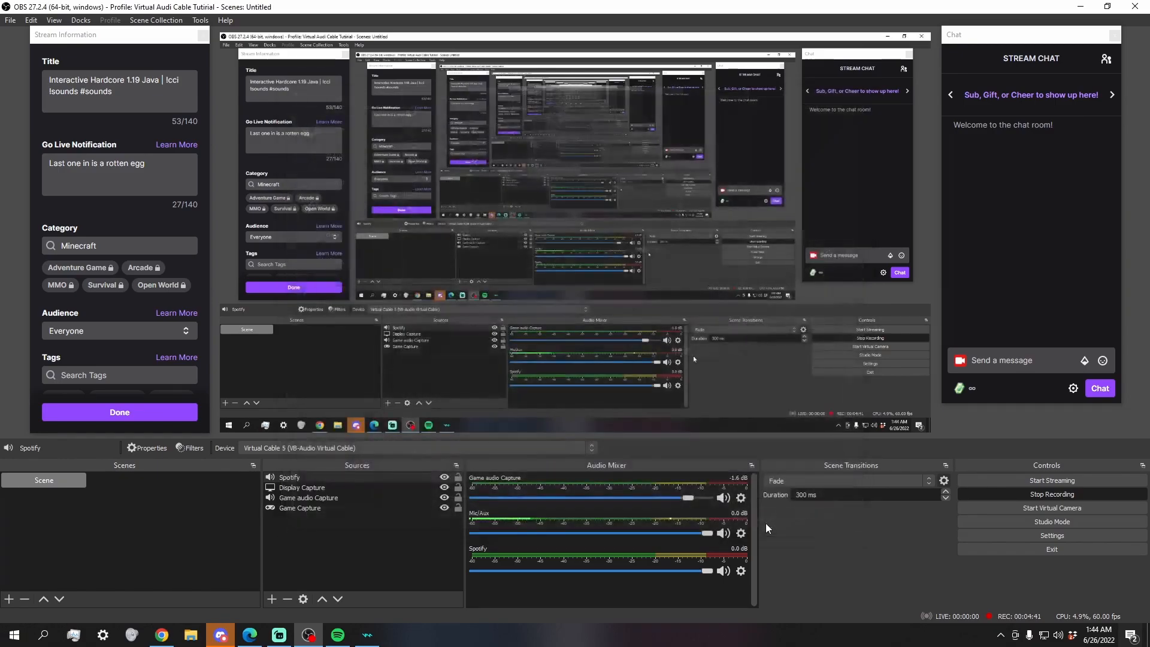
# Step: In the advanced audio properties, remove Spotify from track 1 and set its audio monitoring to Monitor and Output
pyautogui.click(741, 571)
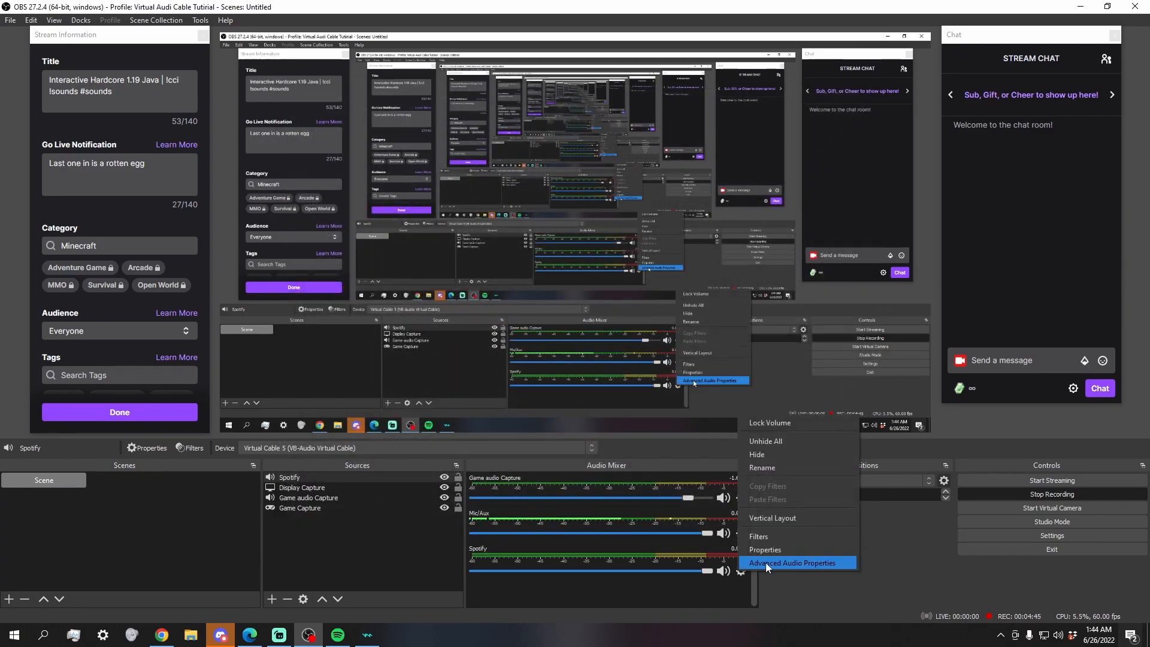
pyautogui.click(765, 562)
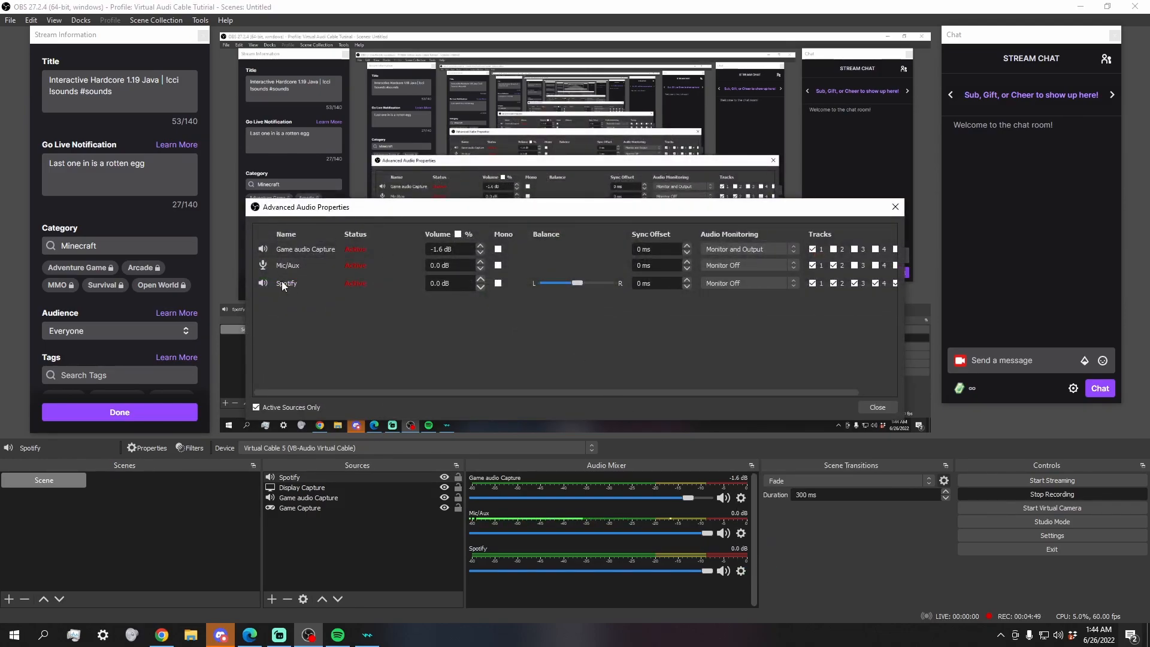
pyautogui.click(813, 284)
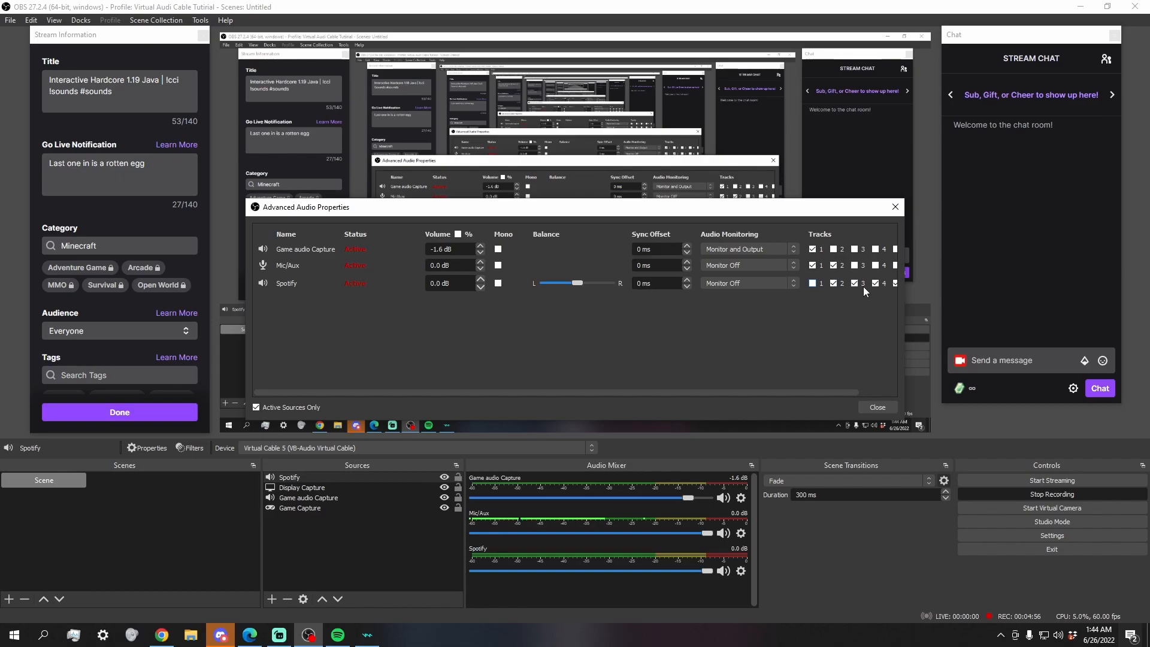
pyautogui.click(788, 284)
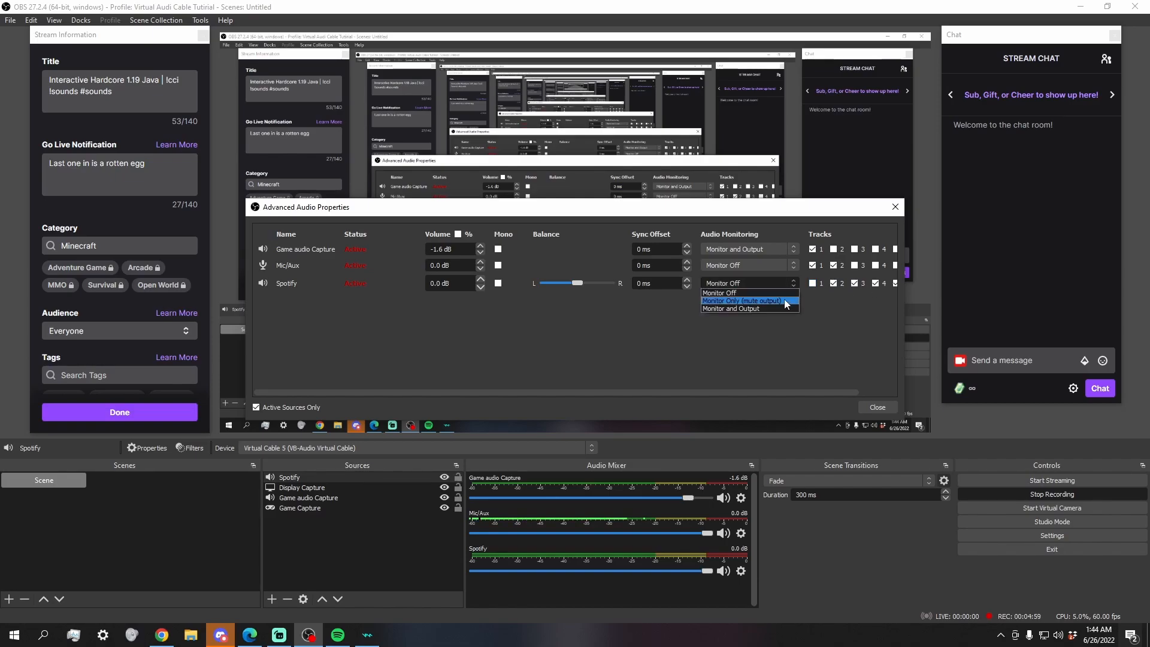
pyautogui.click(777, 305)
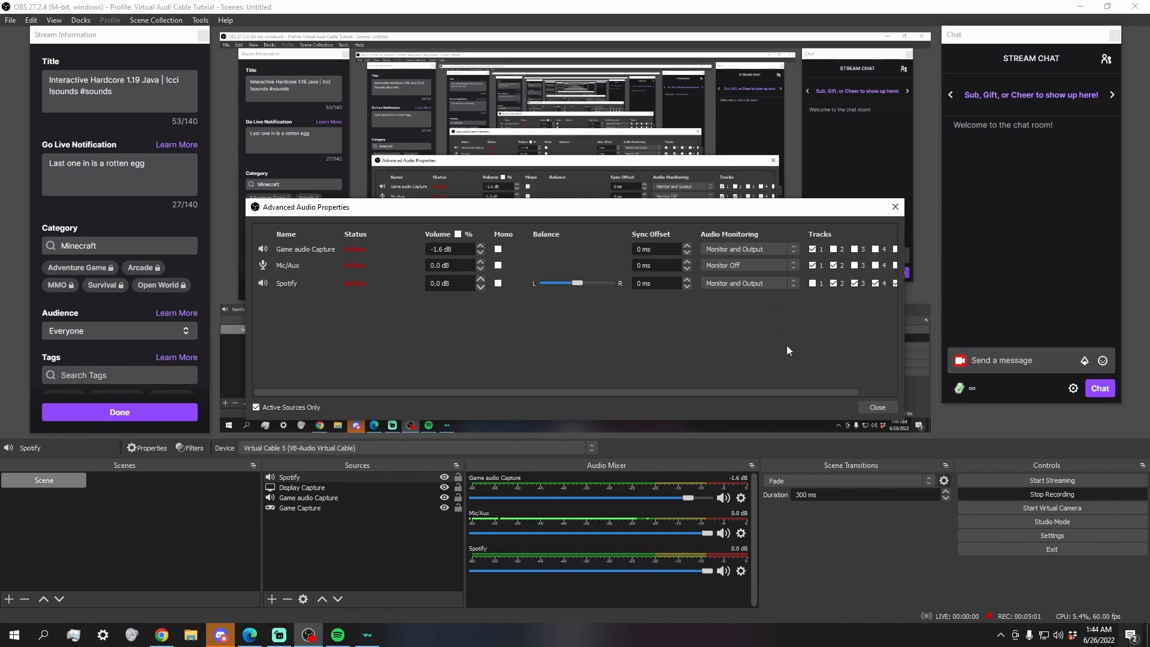
pyautogui.click(878, 407)
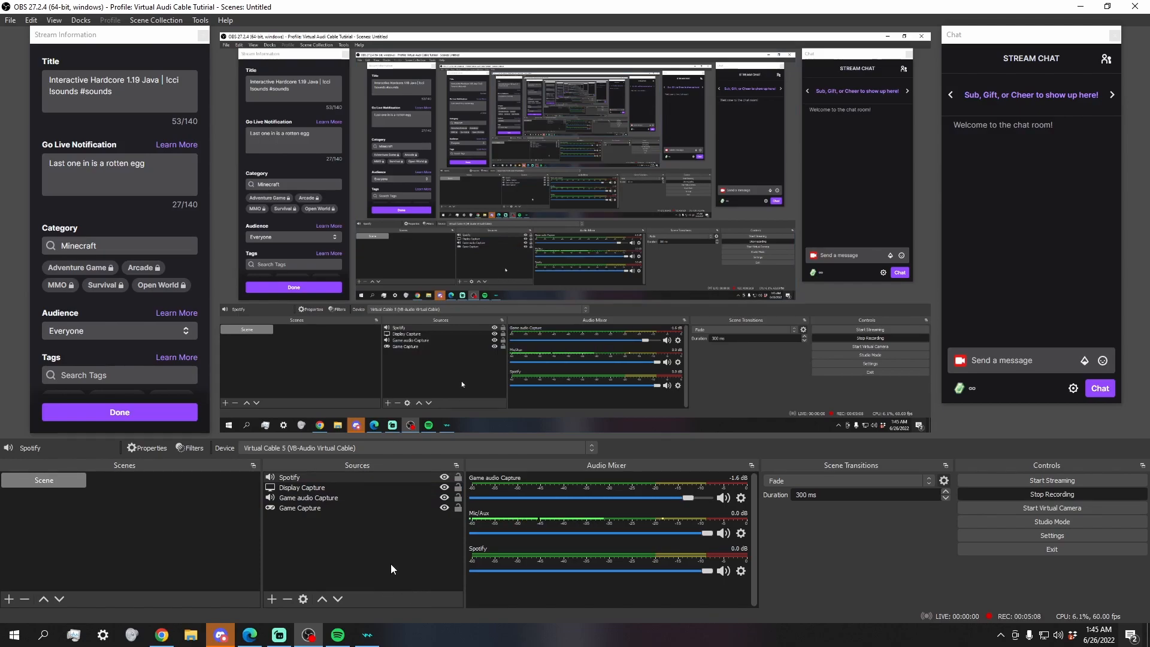
# Step: Switch to Spotify, start playback of the current song, and minimize the player window
pyautogui.click(350, 640)
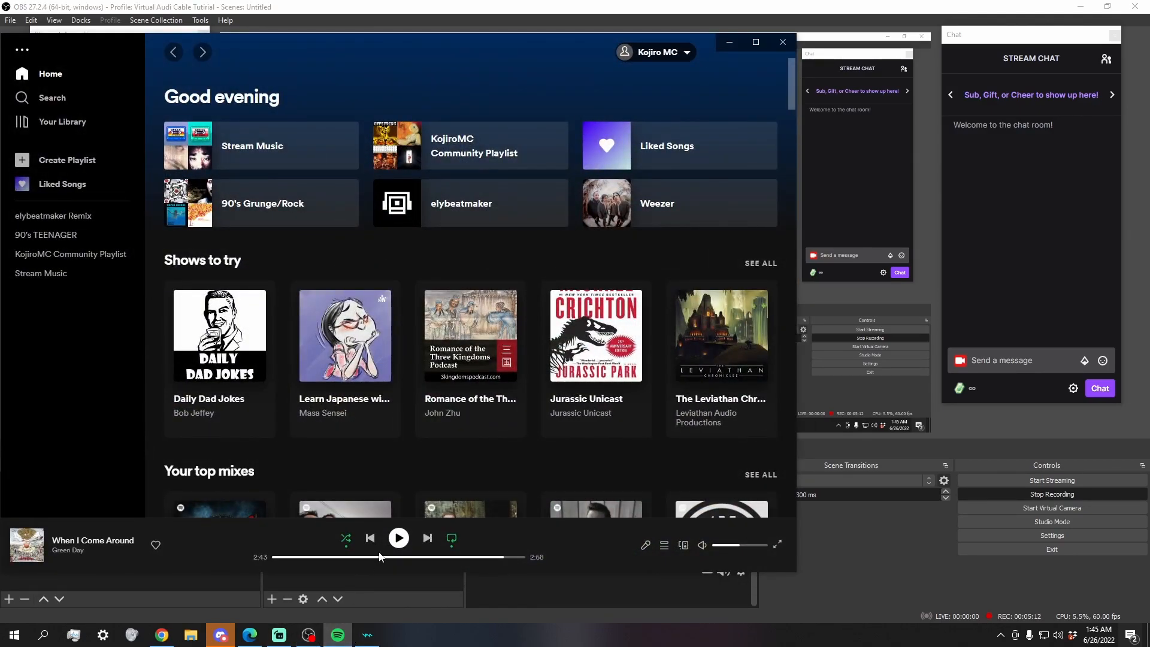
pyautogui.click(395, 541)
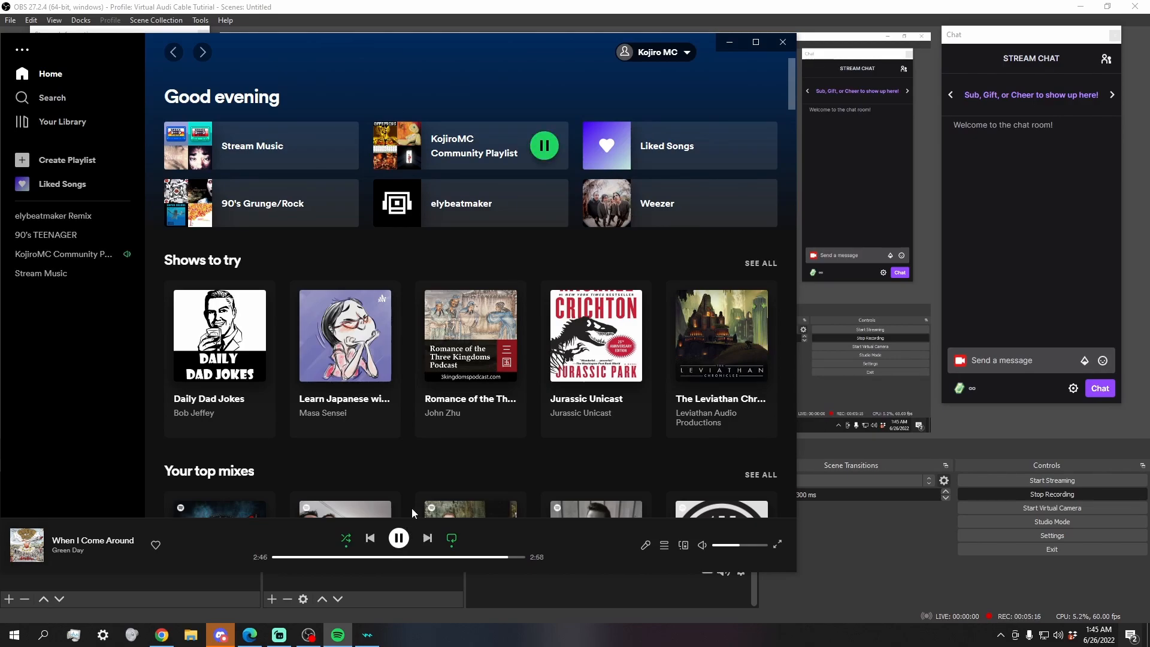
pyautogui.click(729, 43)
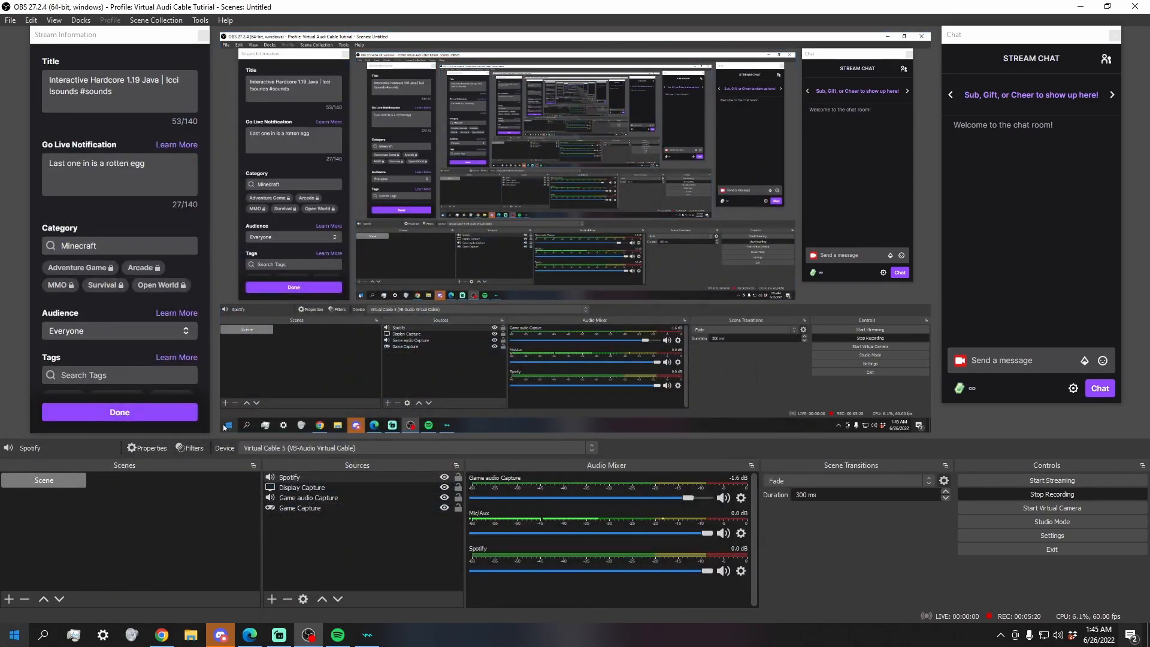
# Step: In the Windows app volume and device preferences, set Spotify's output to Virtual Cable 5 (VB-Audio Virtual Cable) and minimize the Settings window
pyautogui.click(6, 642)
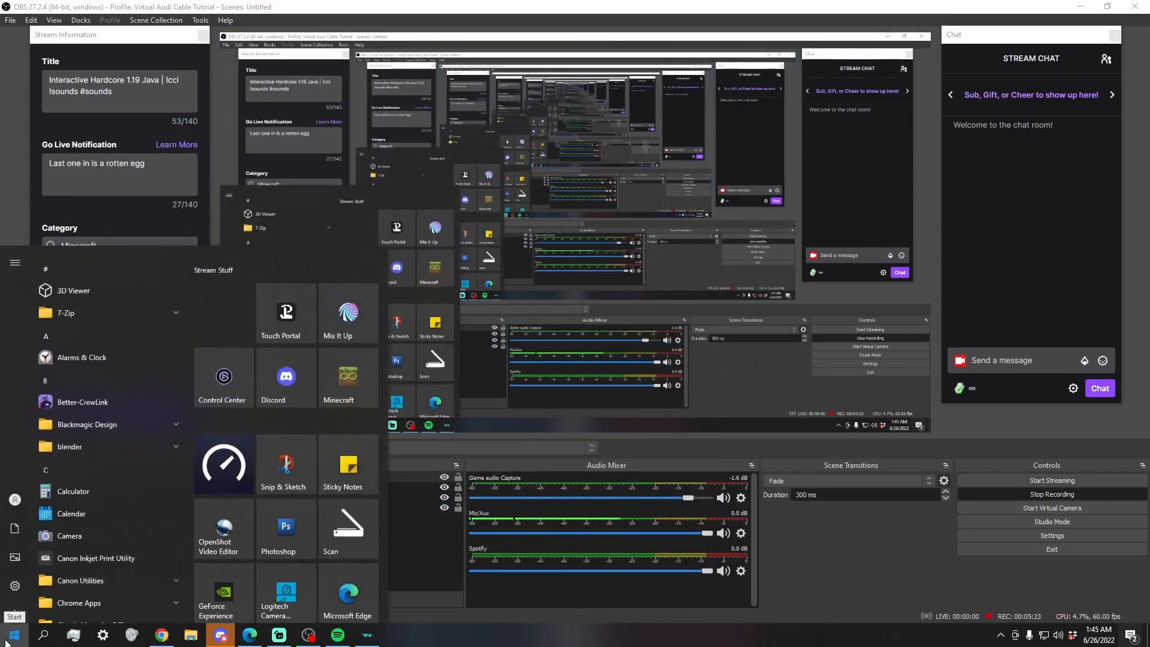
pyautogui.click(16, 576)
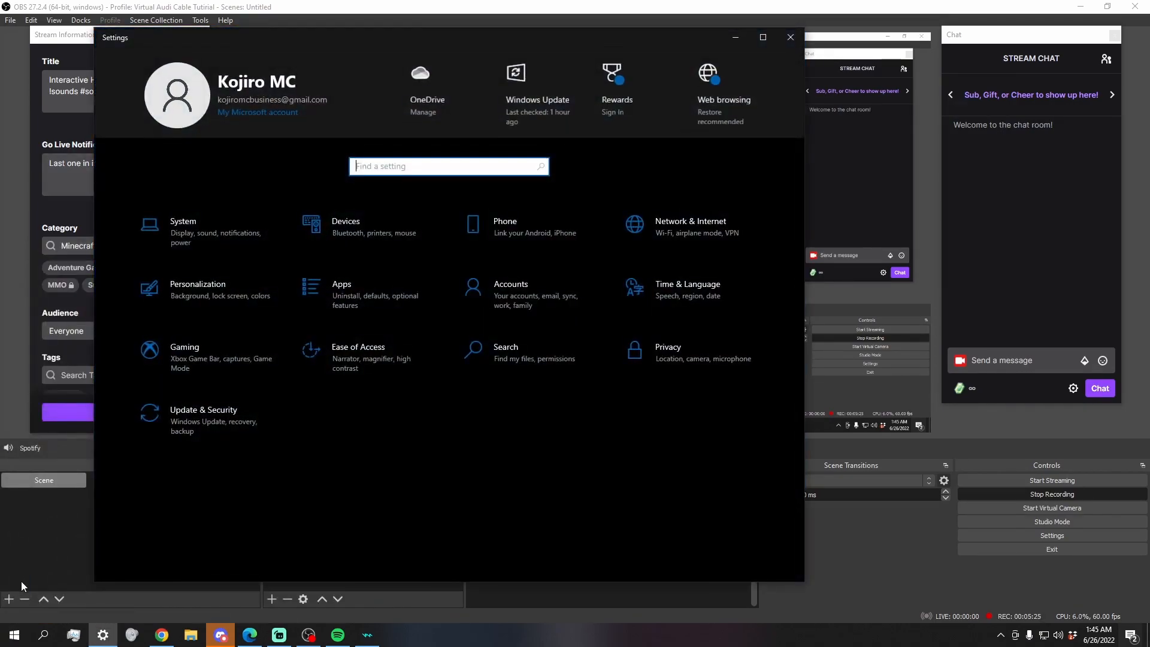
pyautogui.click(216, 242)
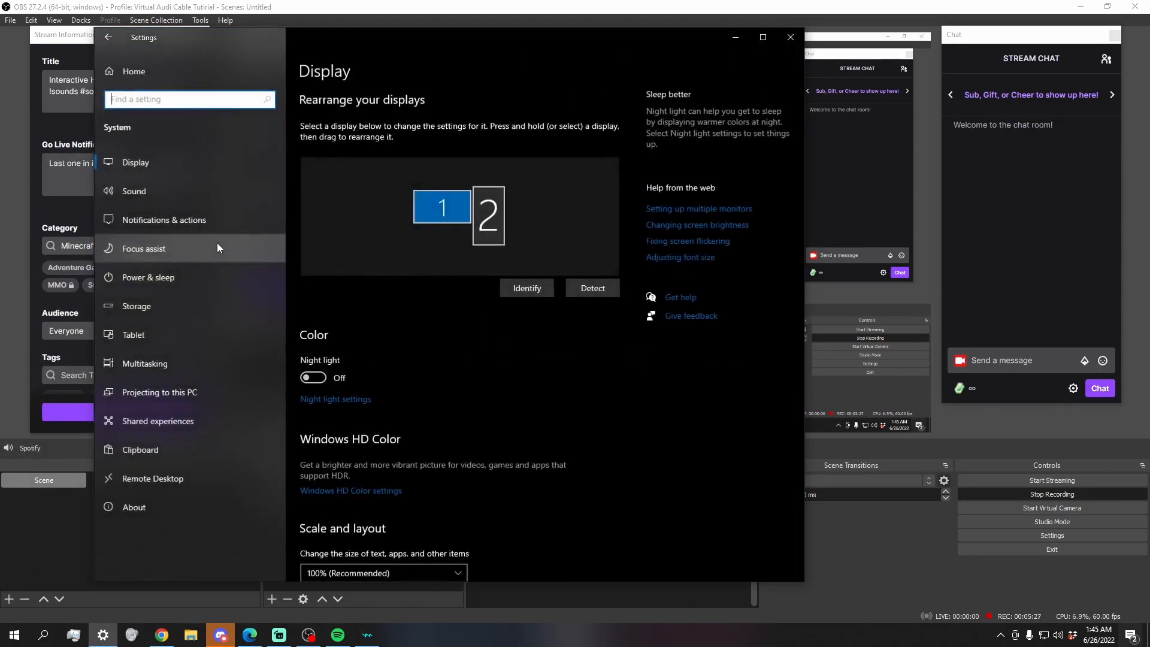
pyautogui.click(174, 195)
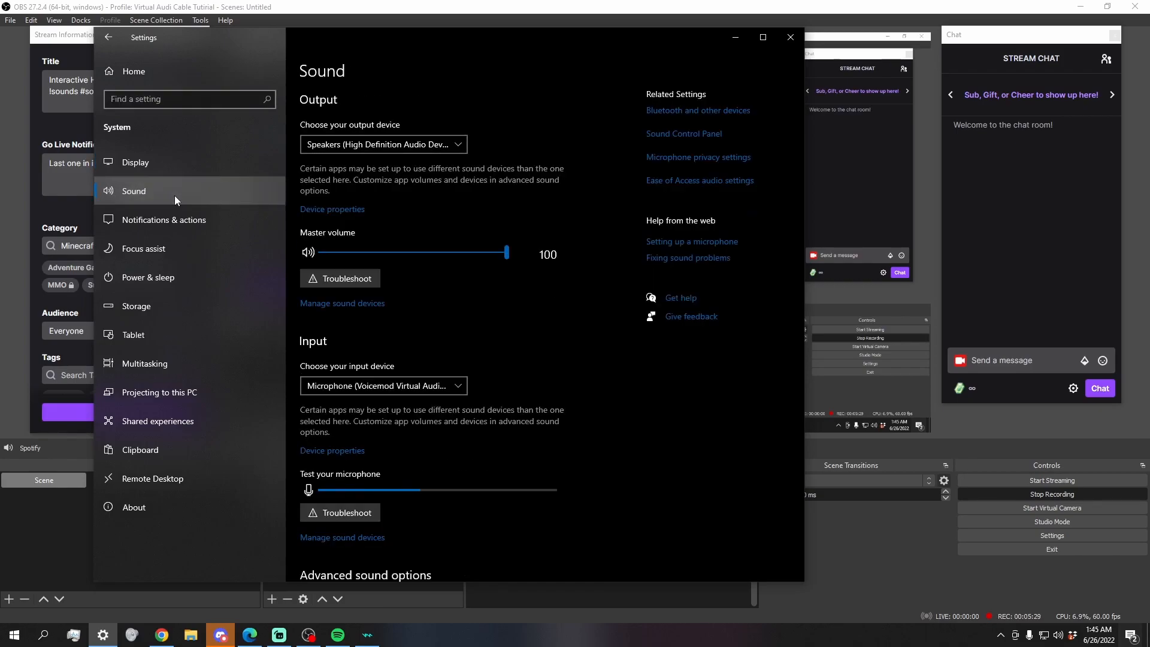
pyautogui.scroll(-2, 461, 356)
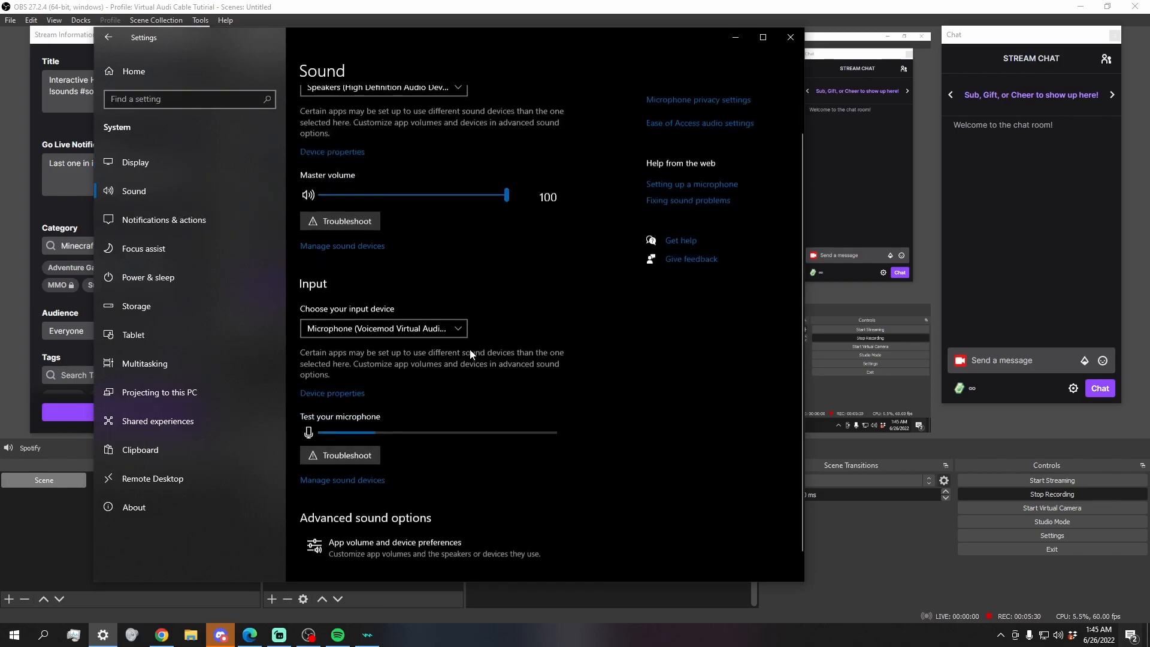
pyautogui.click(456, 532)
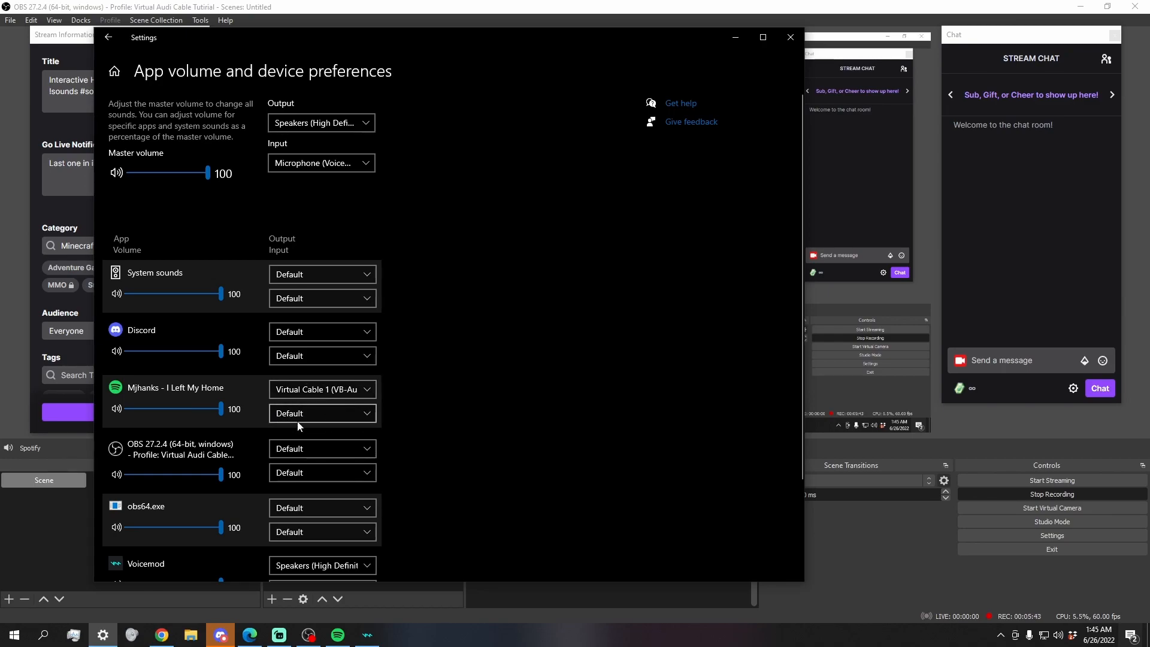
pyautogui.click(357, 393)
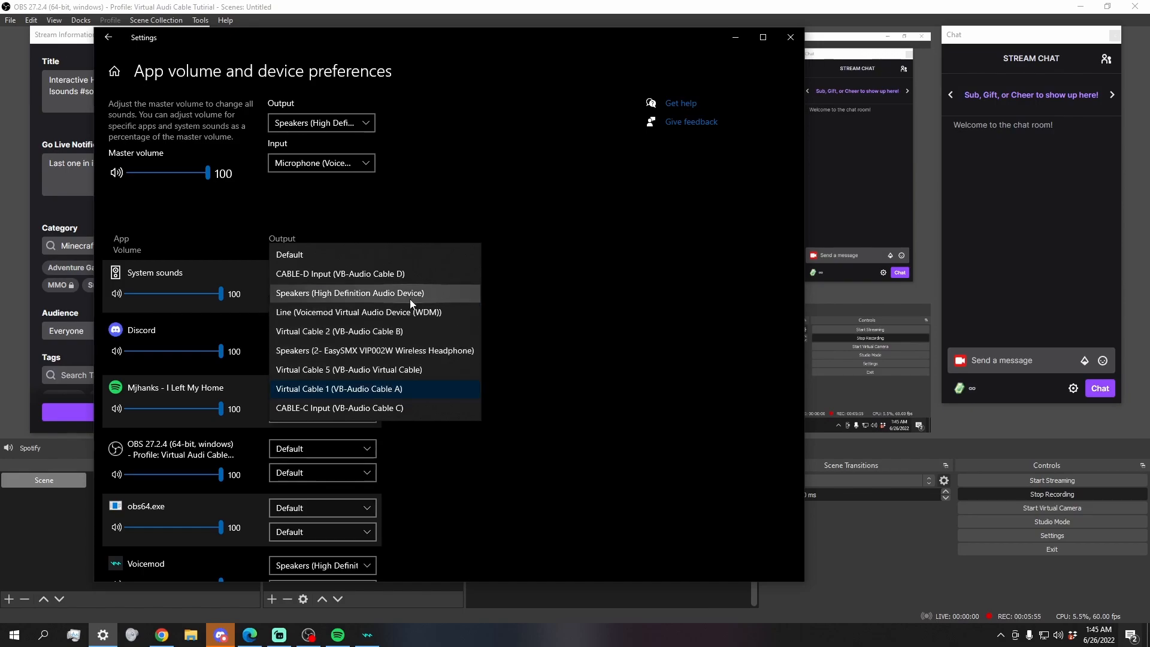
pyautogui.click(402, 369)
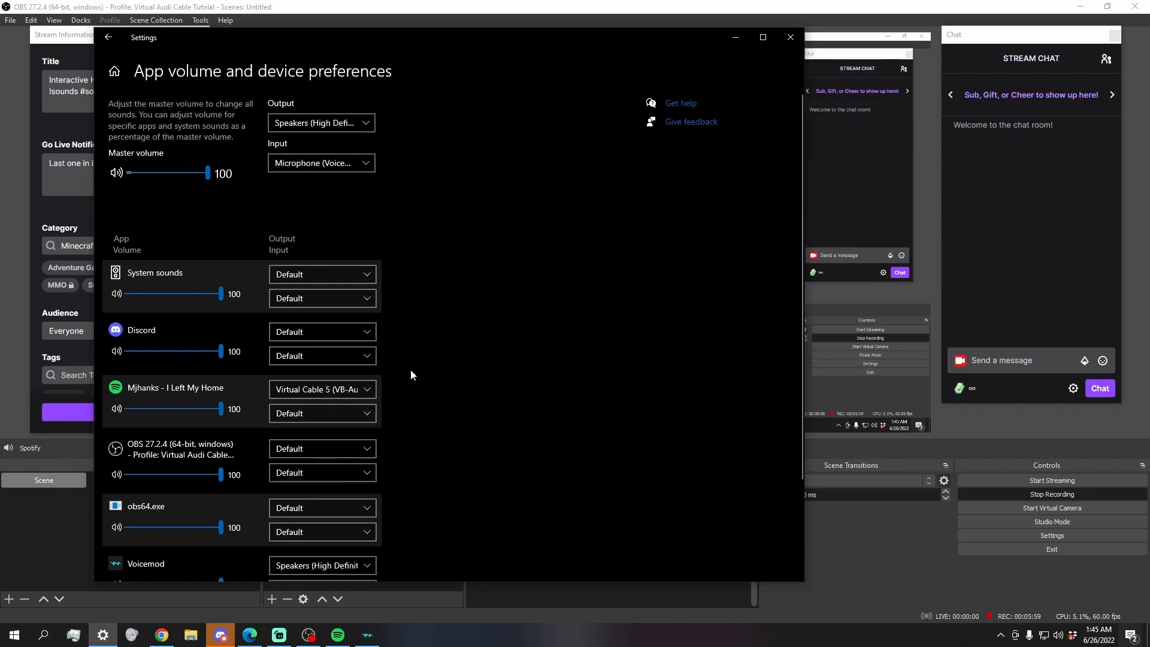
pyautogui.click(734, 33)
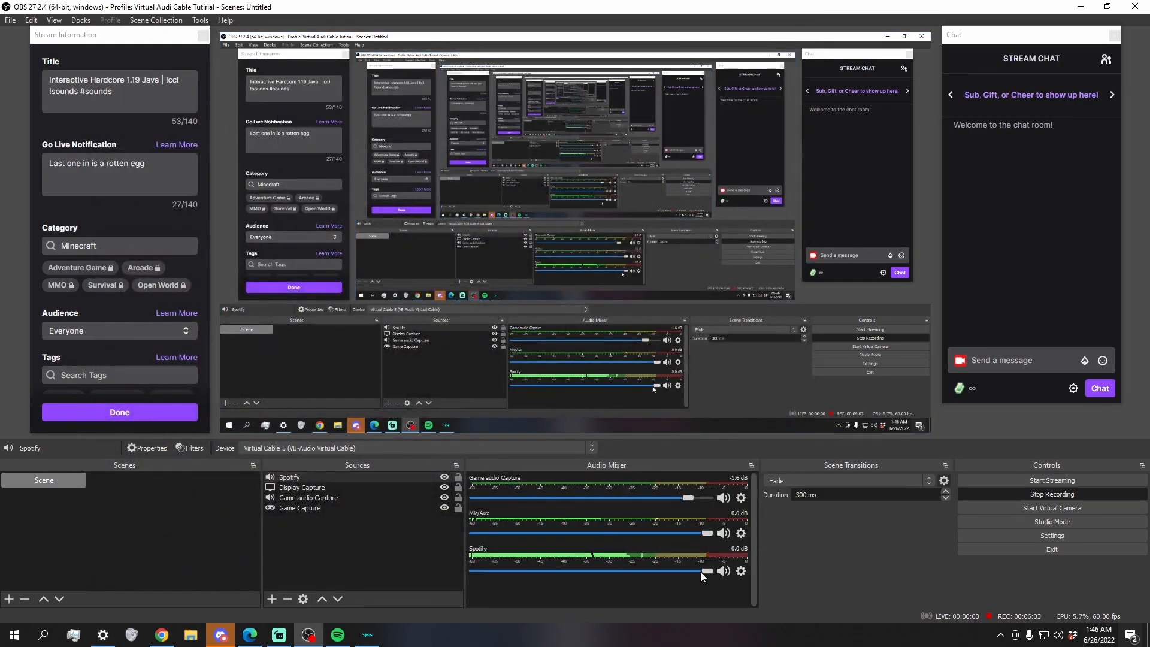
# Step: Lower the Spotify source's volume in the audio mixer to about -7.9 dB
pyautogui.moveTo(707, 570); pyautogui.dragTo(649, 573)
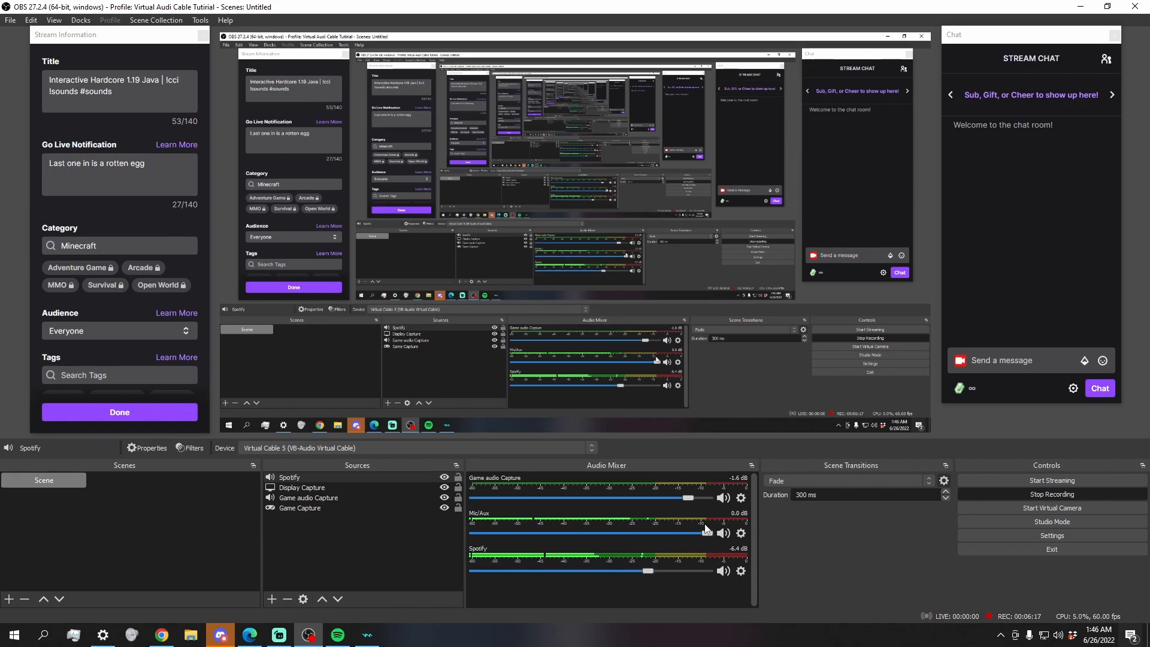
pyautogui.moveTo(648, 572); pyautogui.dragTo(638, 572)
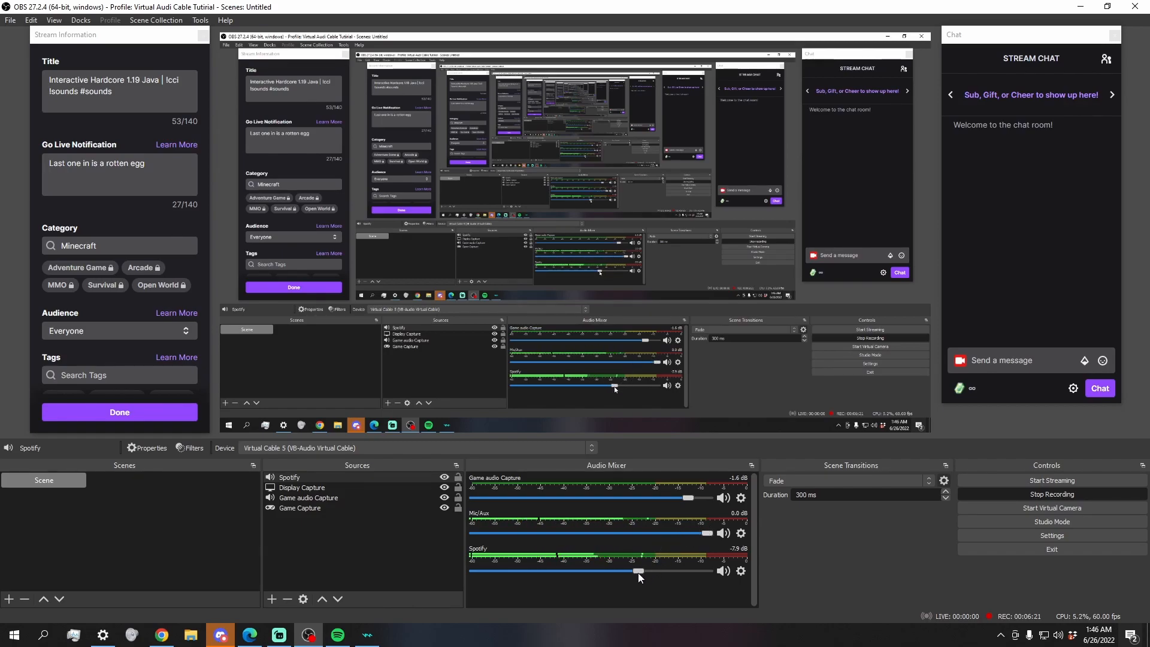